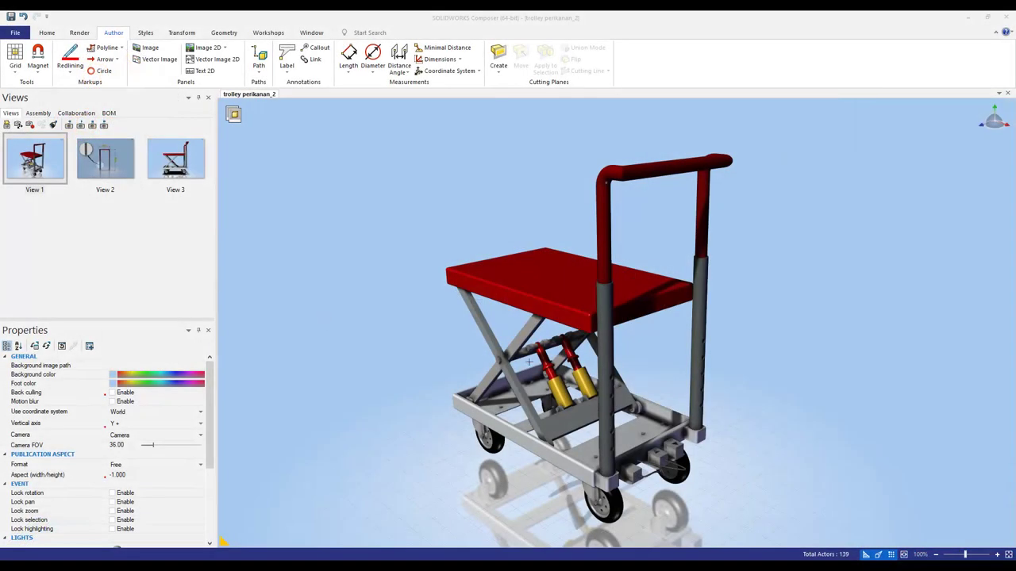
- Step through Views 2, 3 and 1, confirming the View 2 update, then switch to the SOLIDWORKS assembly
click(103, 167)
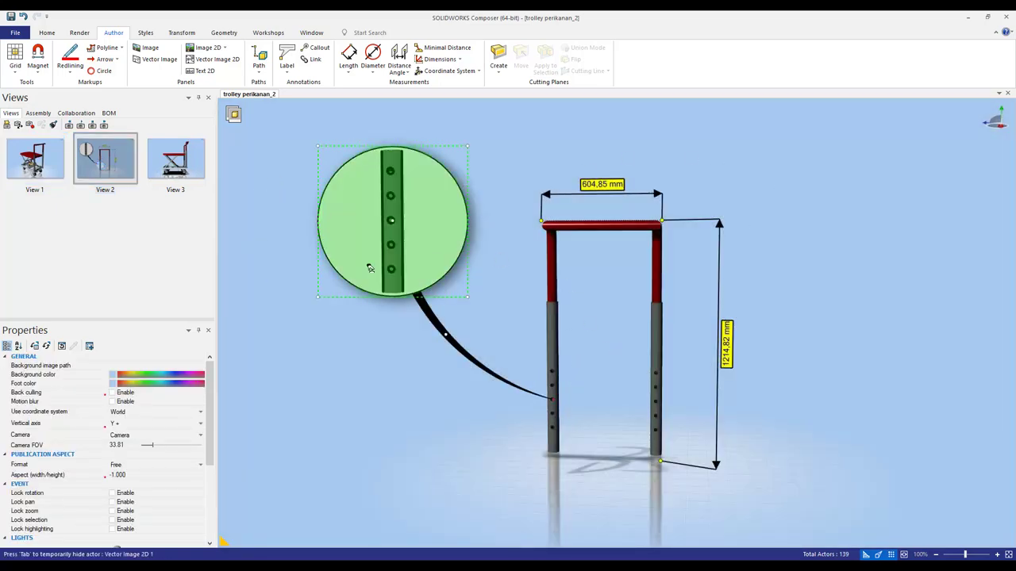
click(175, 159)
key(Return)
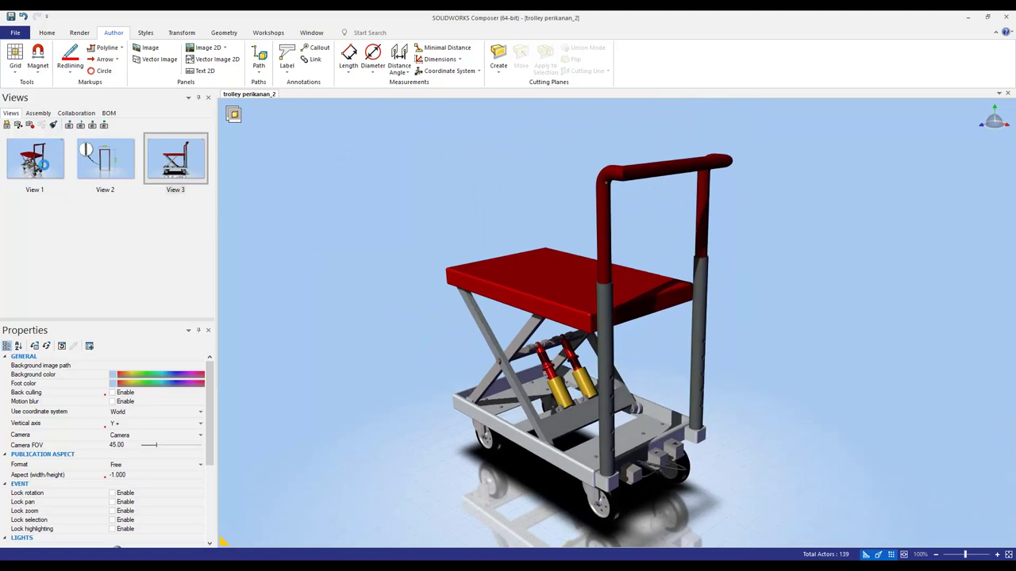
click(34, 159)
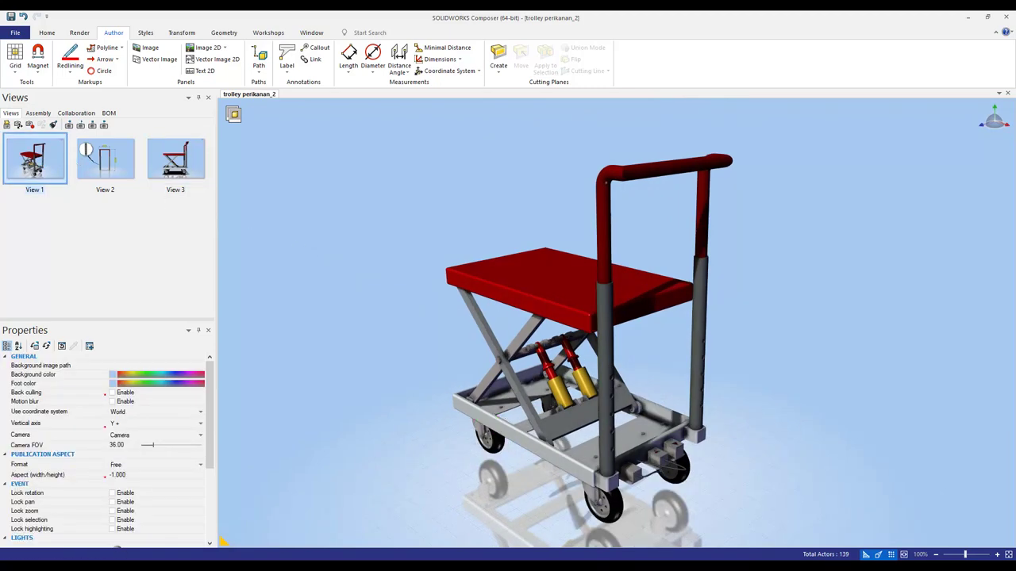
click(594, 526)
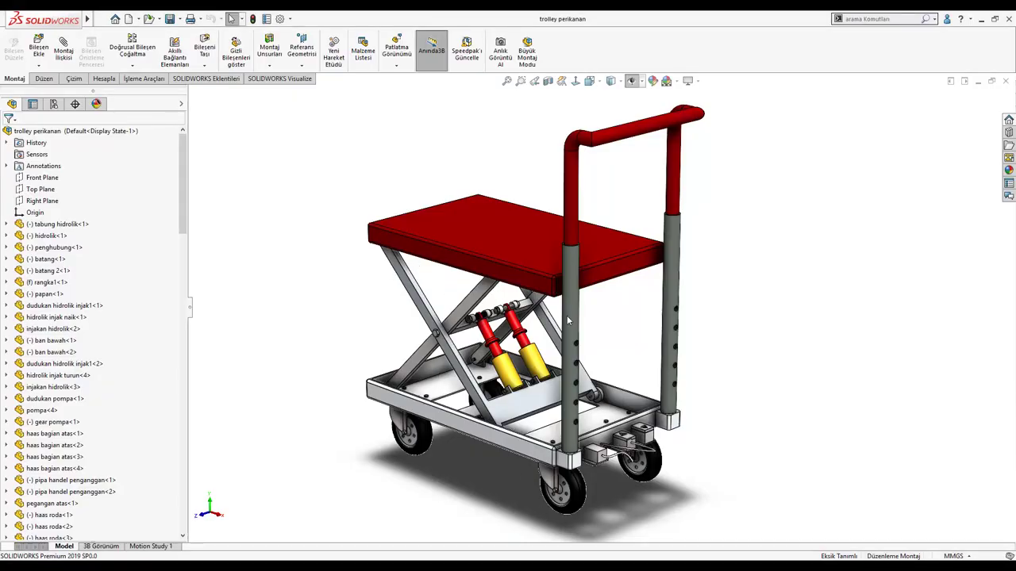
- Open pipa handel penganggan as a part and delete its five hole faces using Delete Face
click(568, 320)
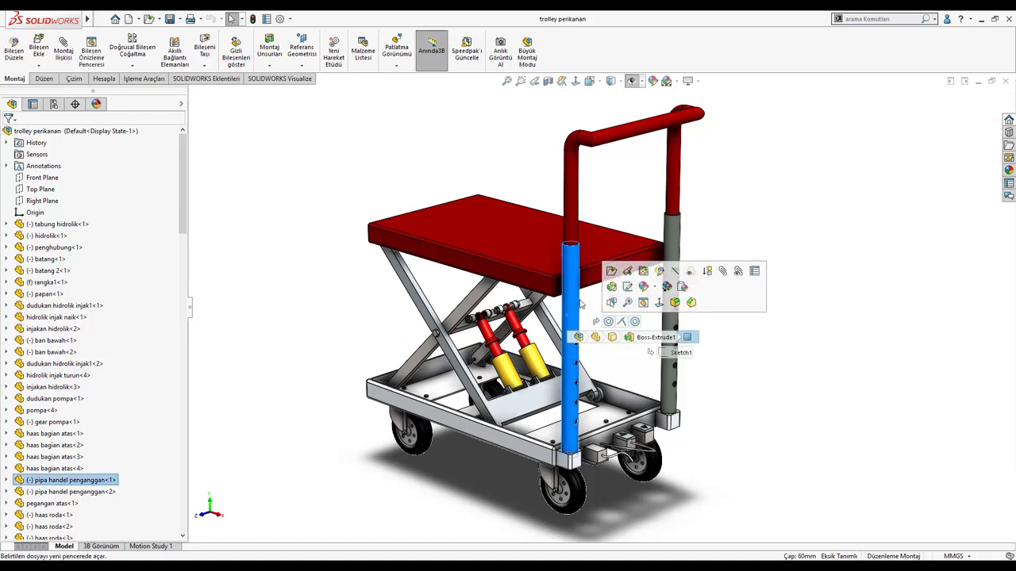
click(611, 271)
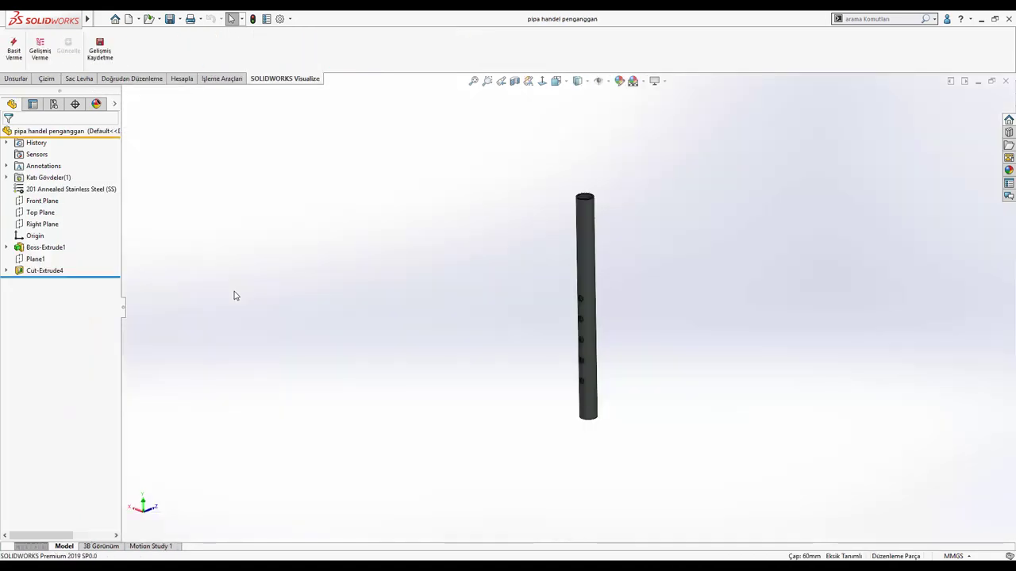
click(148, 80)
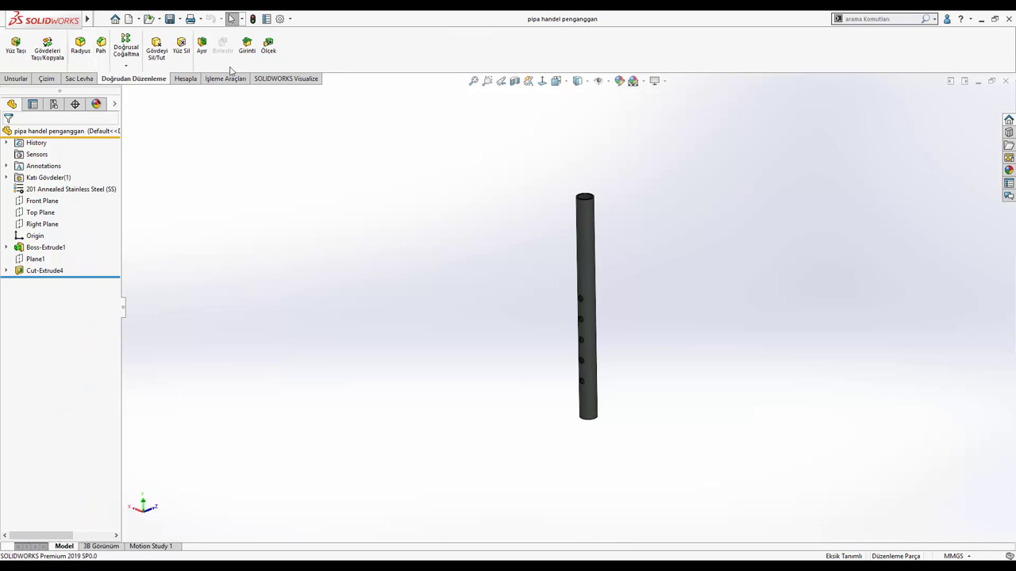
click(181, 45)
scroll(554, 315, down, 5)
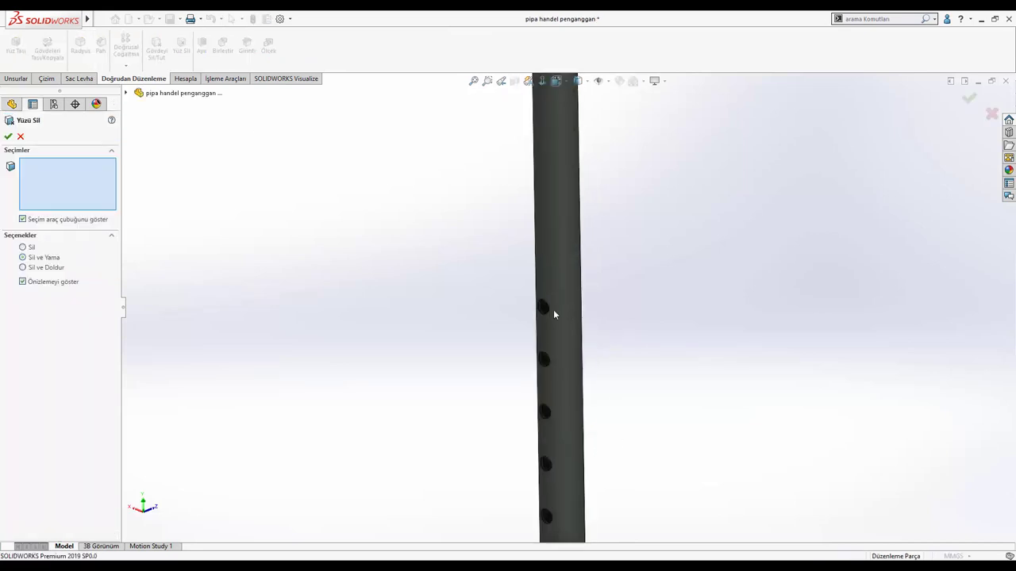
scroll(554, 315, down, 3)
click(530, 301)
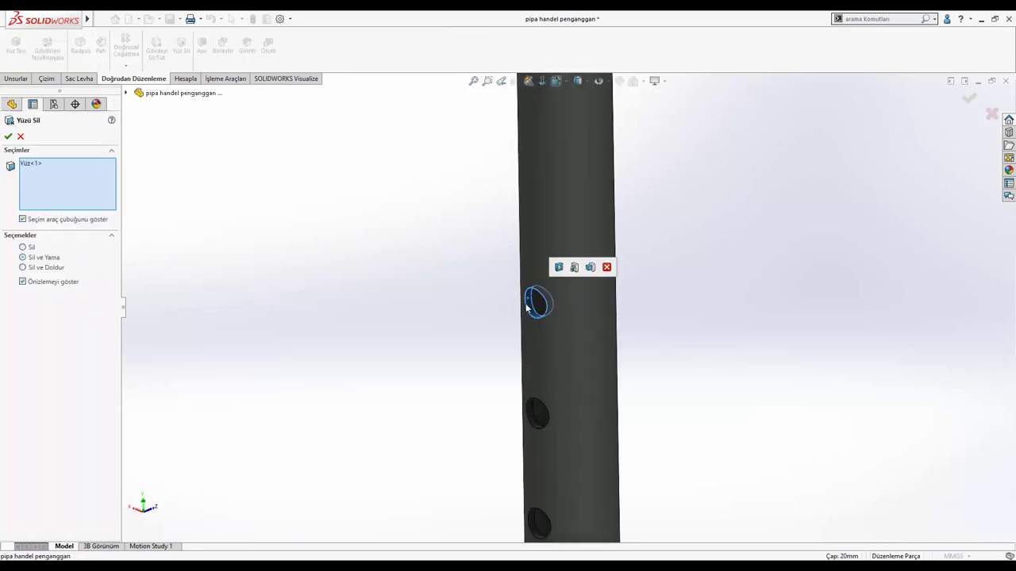
click(579, 271)
scroll(568, 302, up, 5)
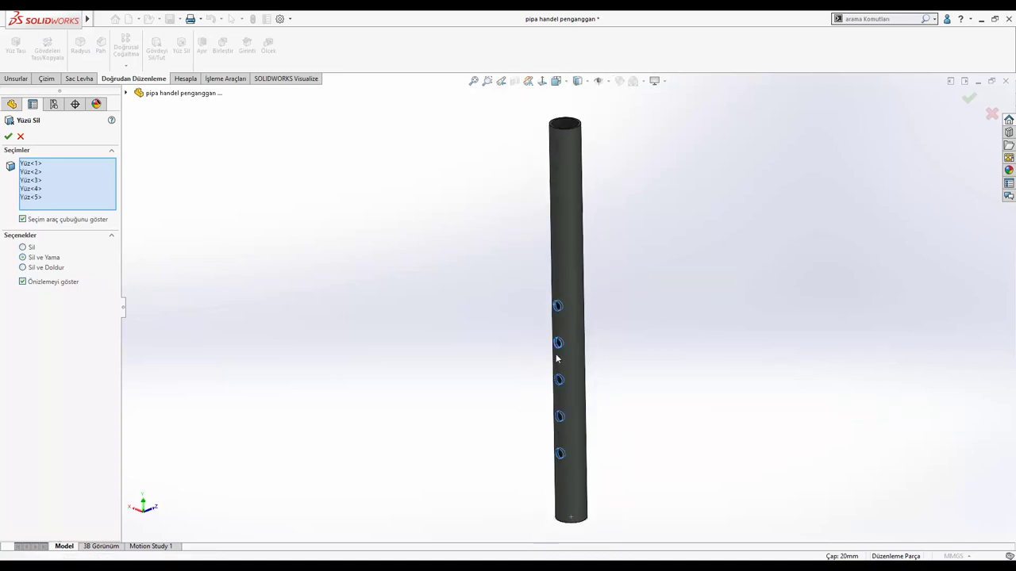
click(9, 138)
scroll(556, 261, down, 3)
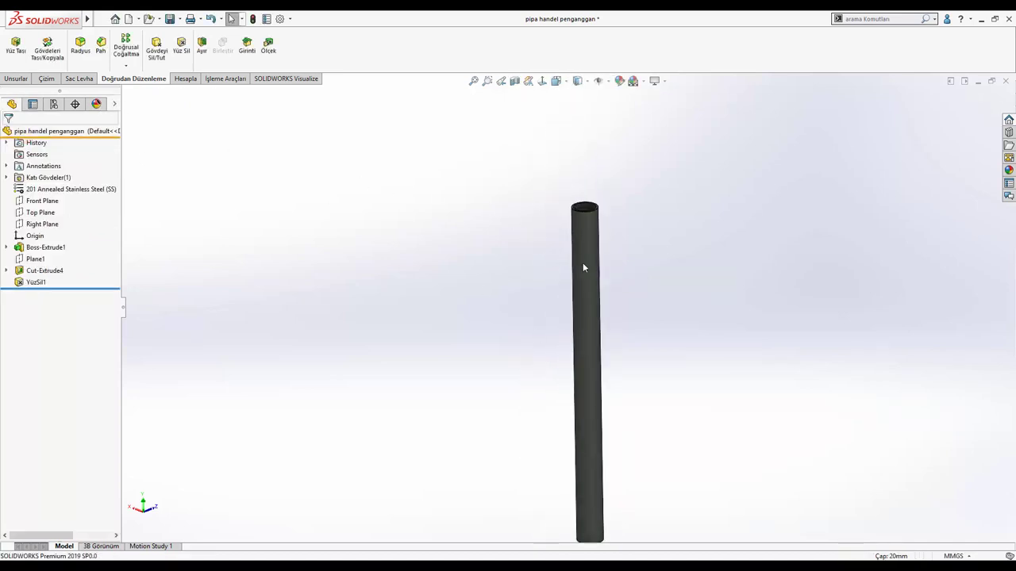
click(583, 267)
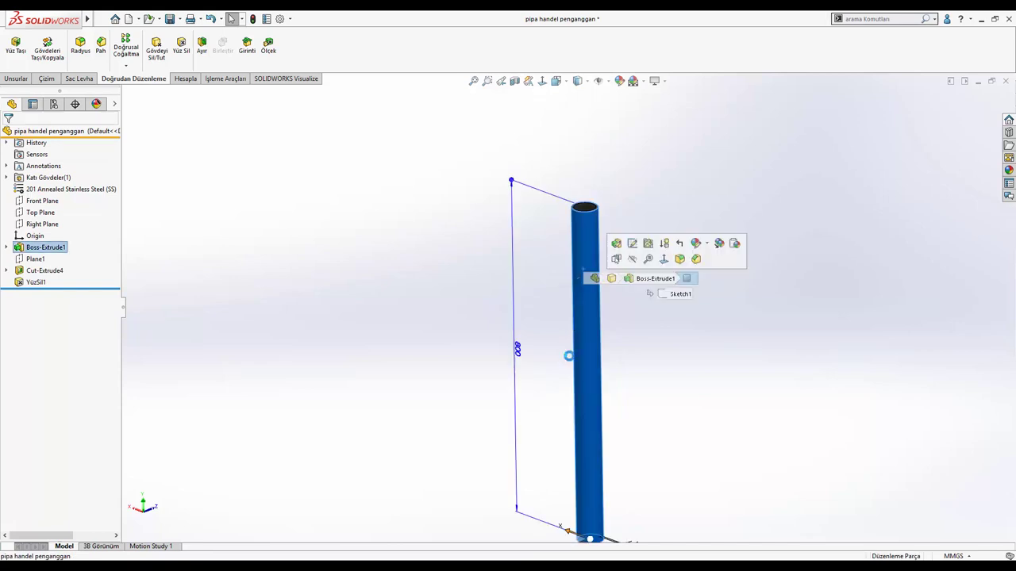
- Set the pipe's Boss-Extrude1 length to 1000 mm, save and close the part, and rebuild the assembly
double_click(526, 343)
text(1)
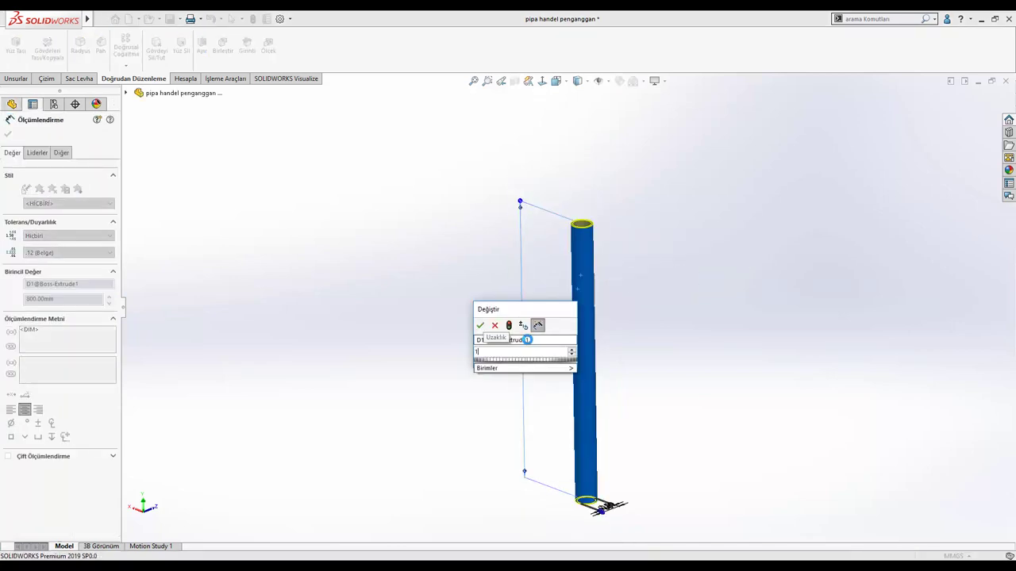
text(000)
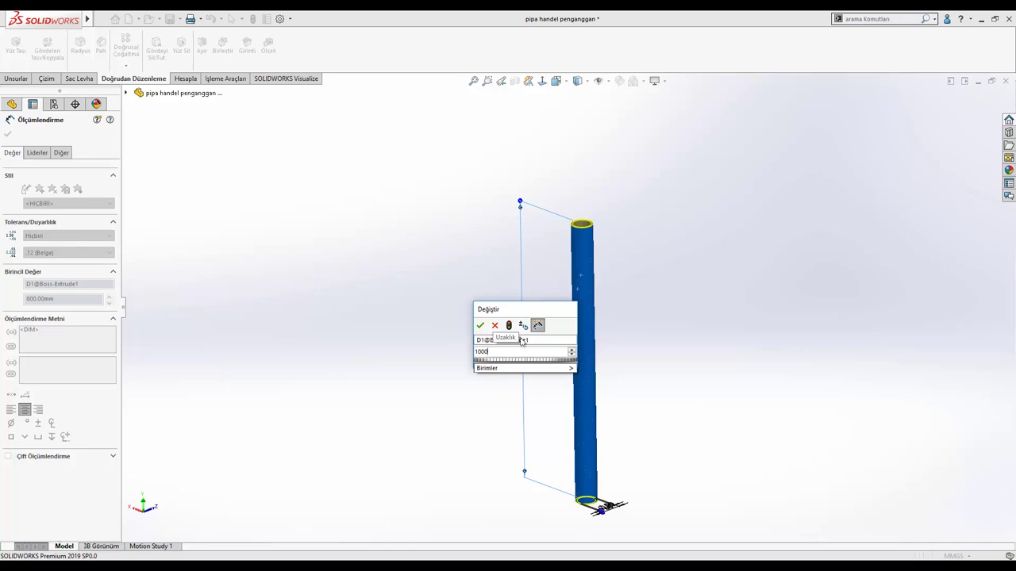
click(509, 326)
click(417, 243)
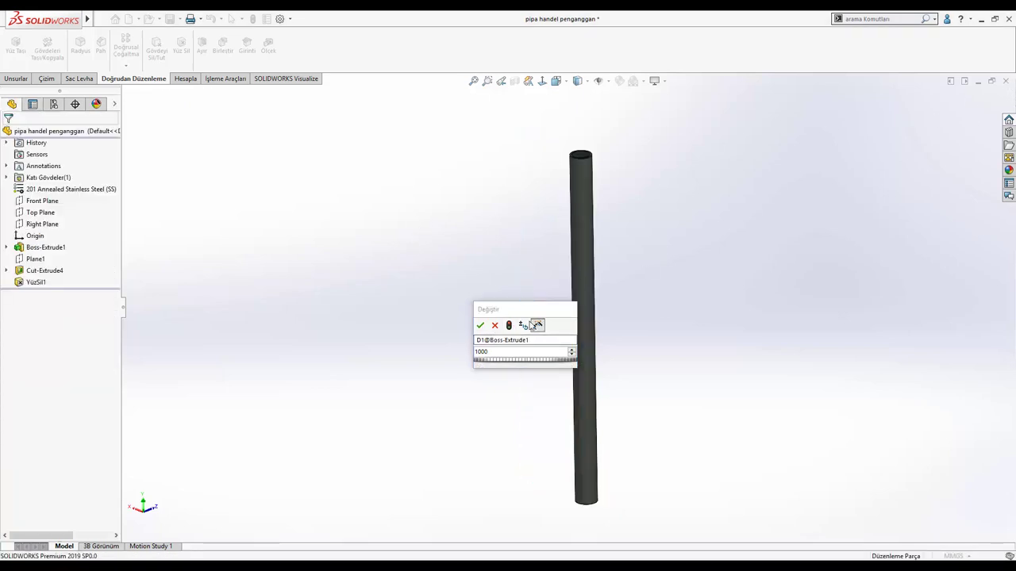
key(Return)
click(1004, 83)
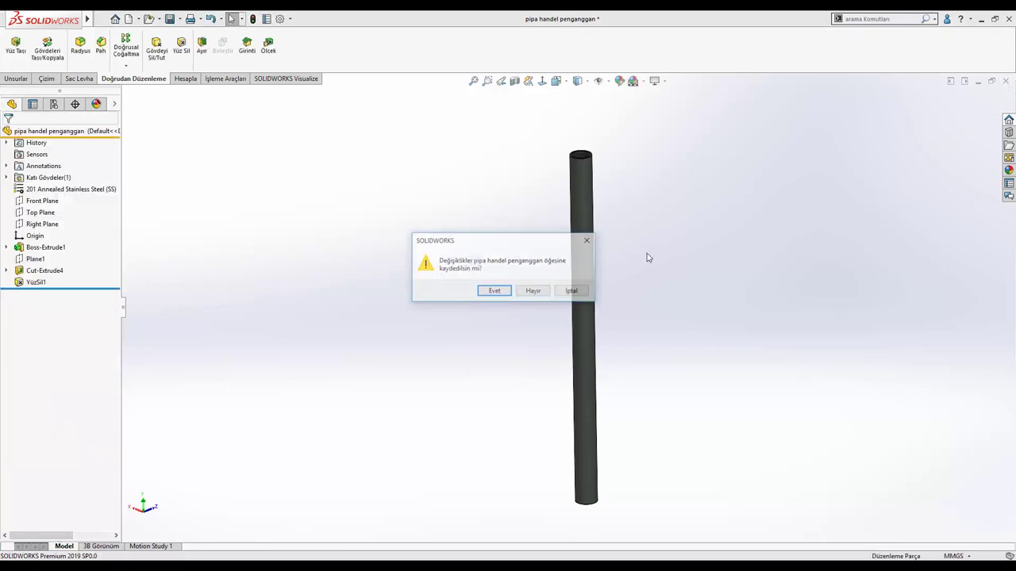
click(492, 290)
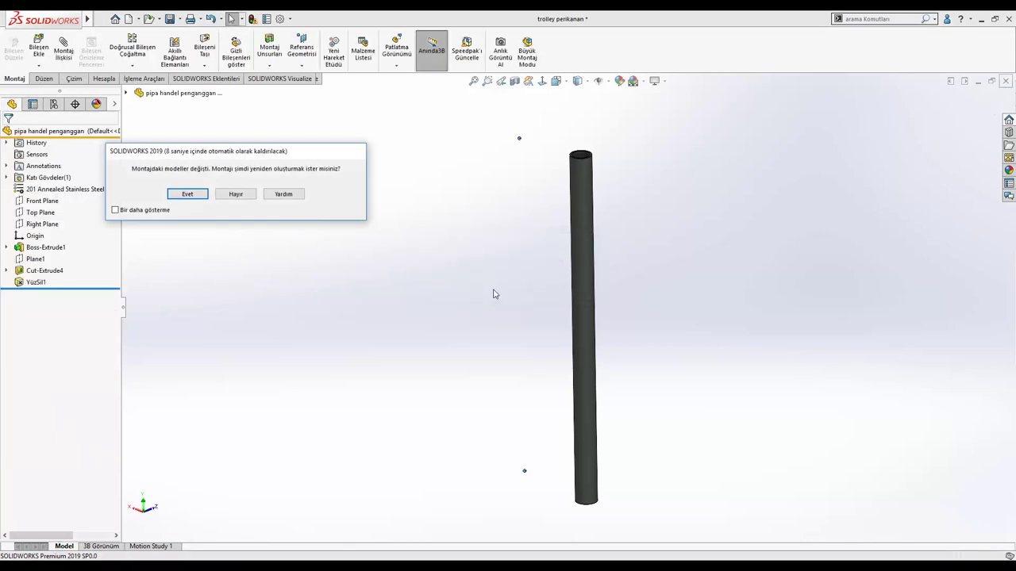
click(186, 195)
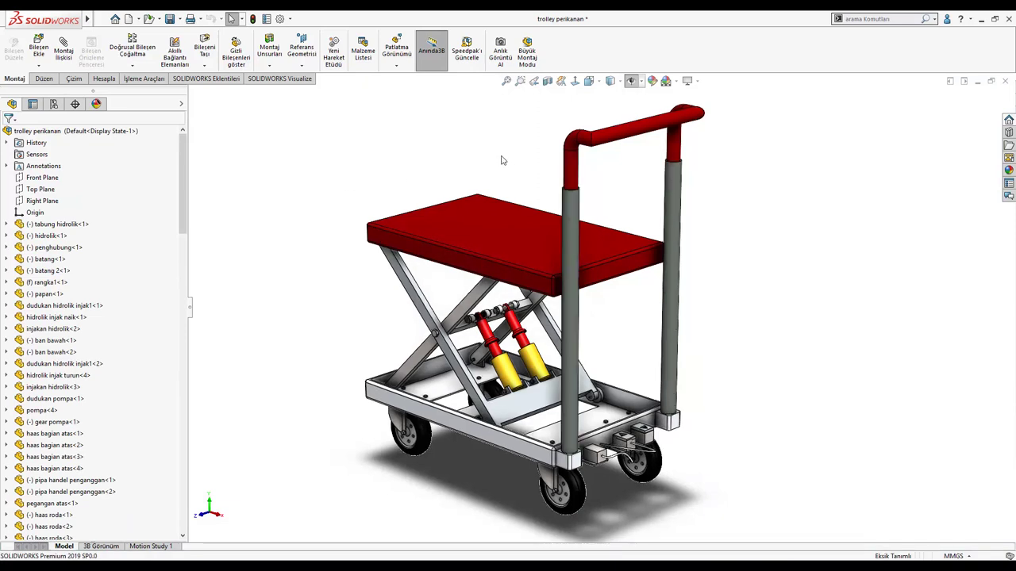
- Save the assembly, then export it as trolley perikanan in SOLIDWORKS Composer (*.smg) format
click(173, 26)
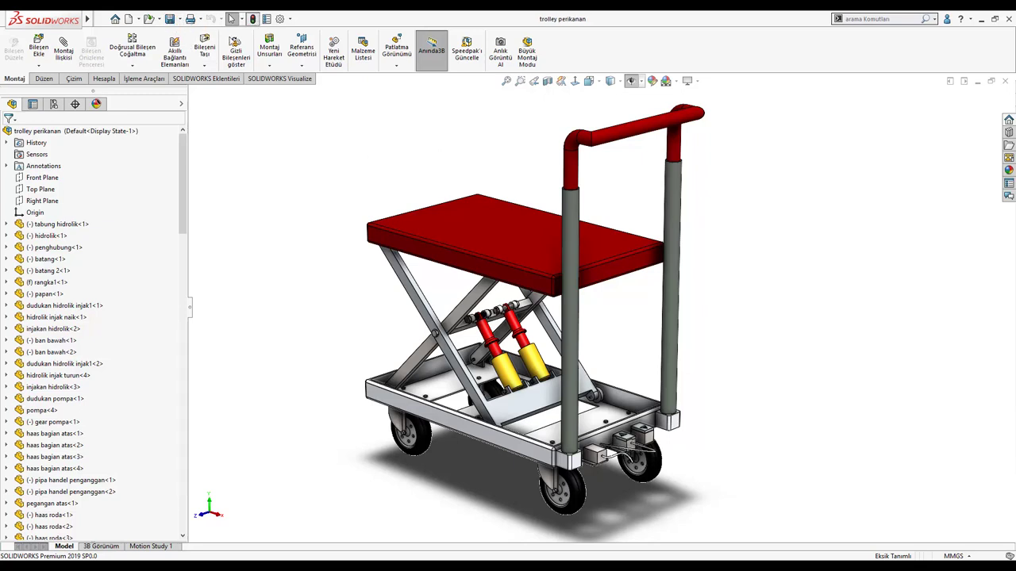
click(179, 18)
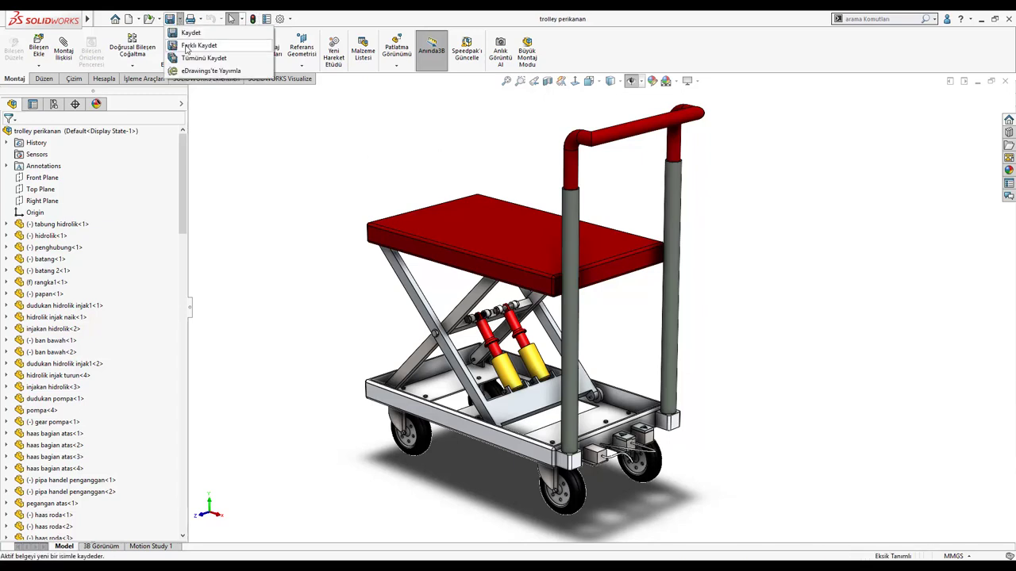
click(187, 46)
click(383, 293)
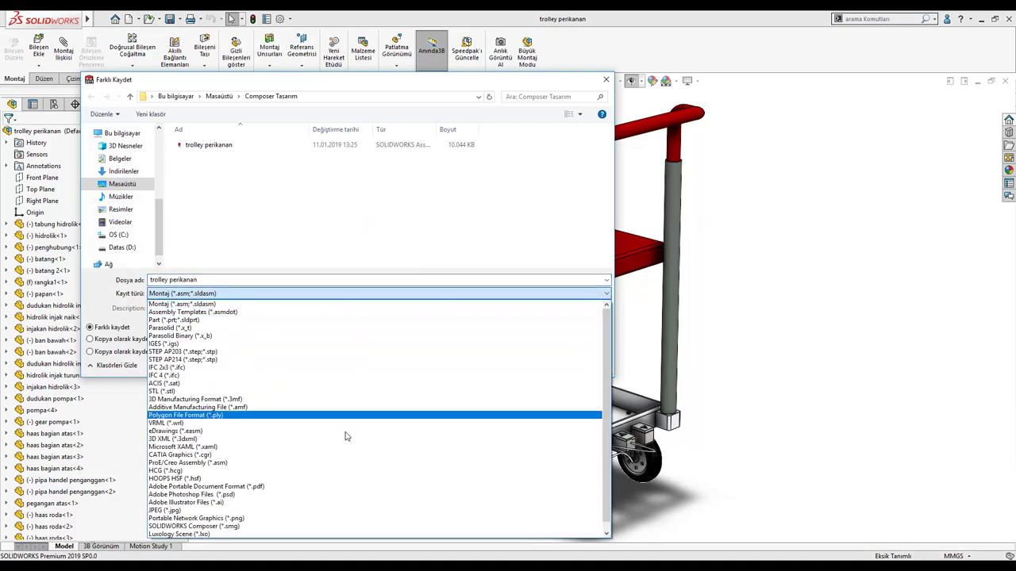
click(211, 526)
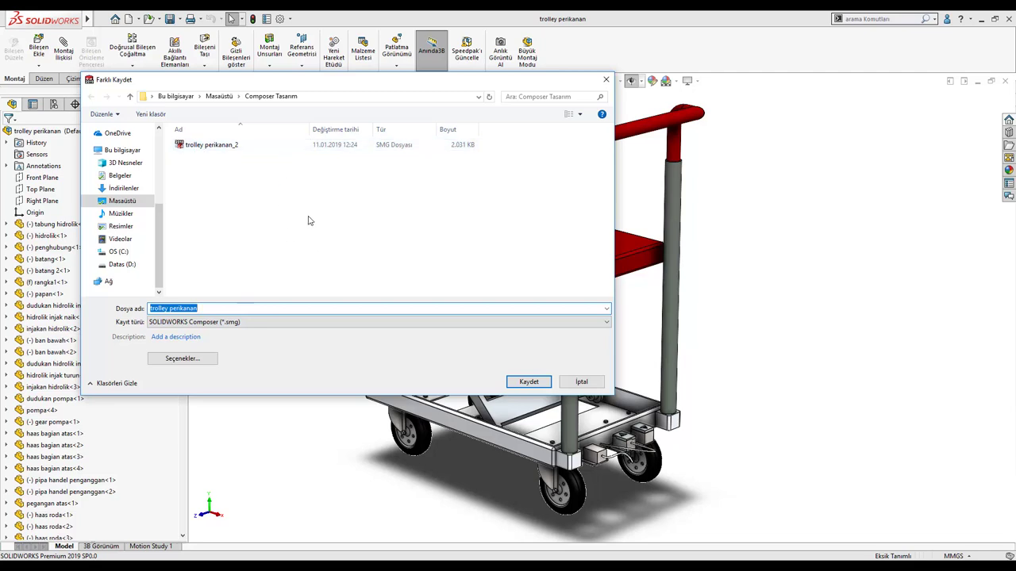
click(221, 308)
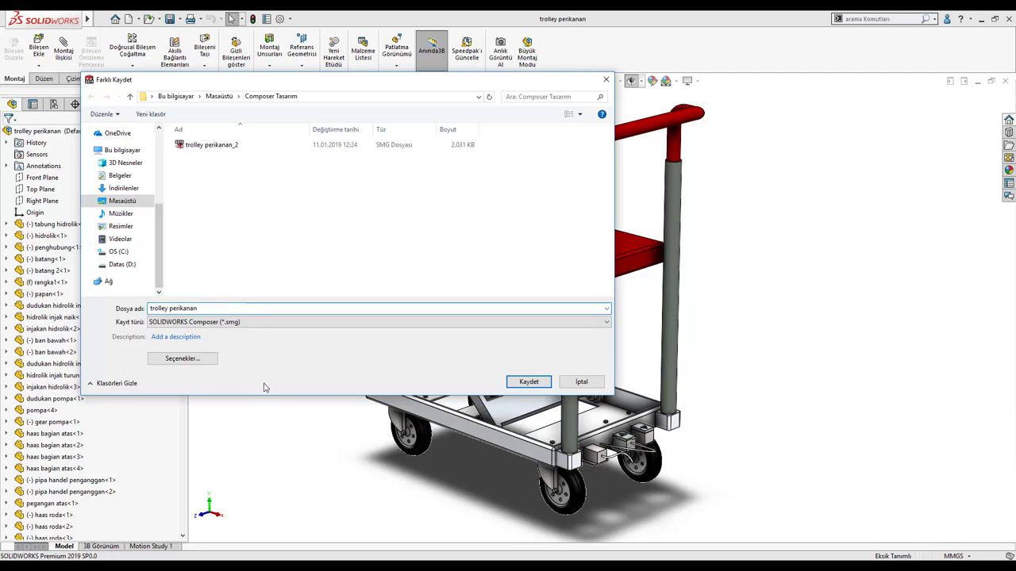
click(514, 382)
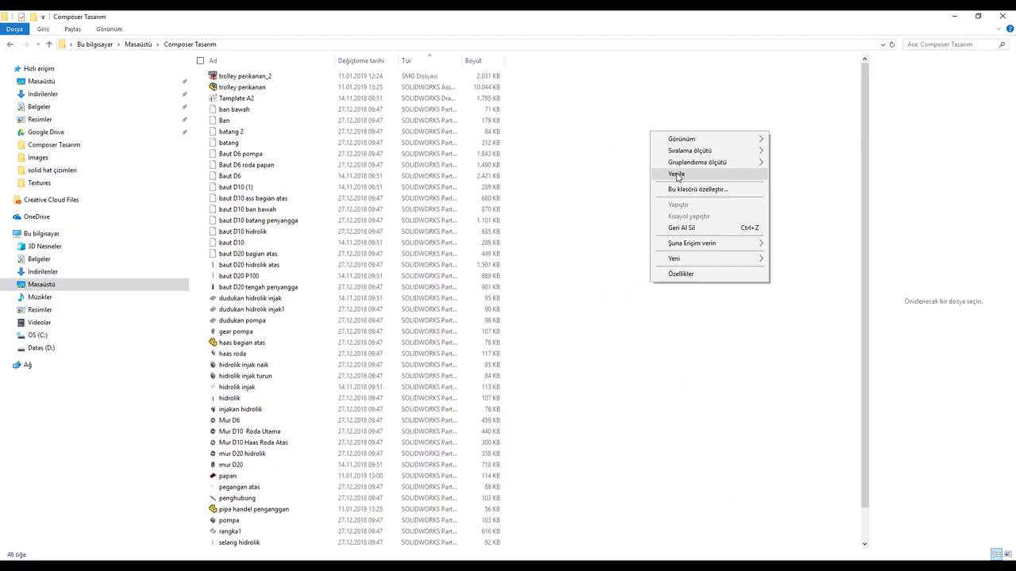
click(657, 164)
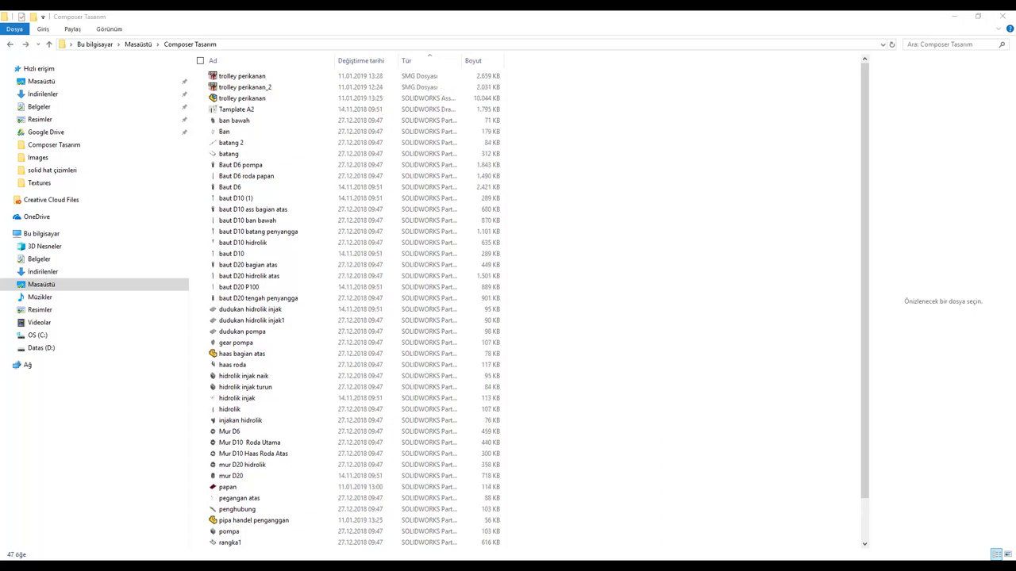
- Refresh the Composer Tasarım folder listing, then return to the trolley perikanan_2 Composer document
right_click(606, 145)
click(631, 186)
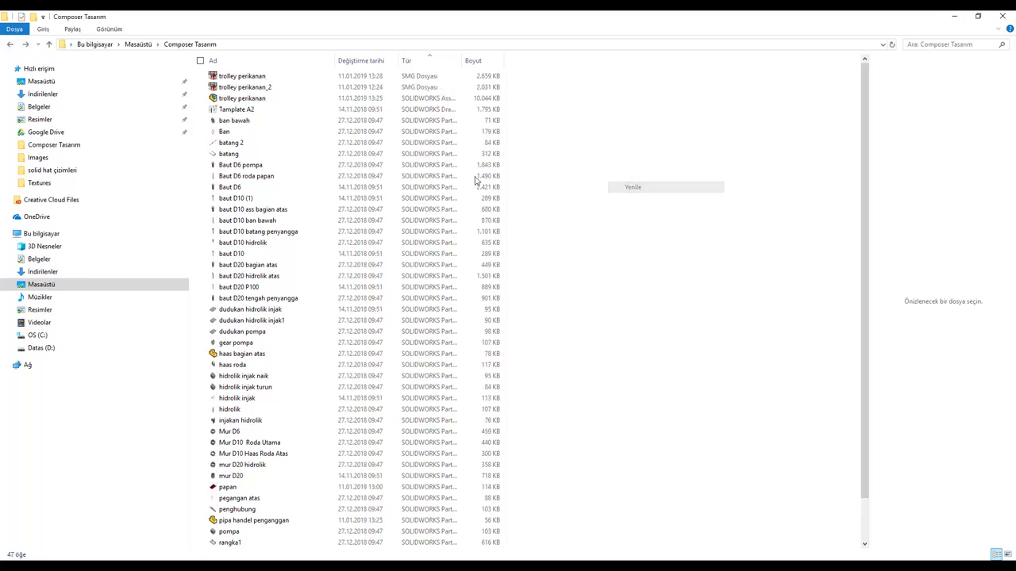
key(alt+Tab)
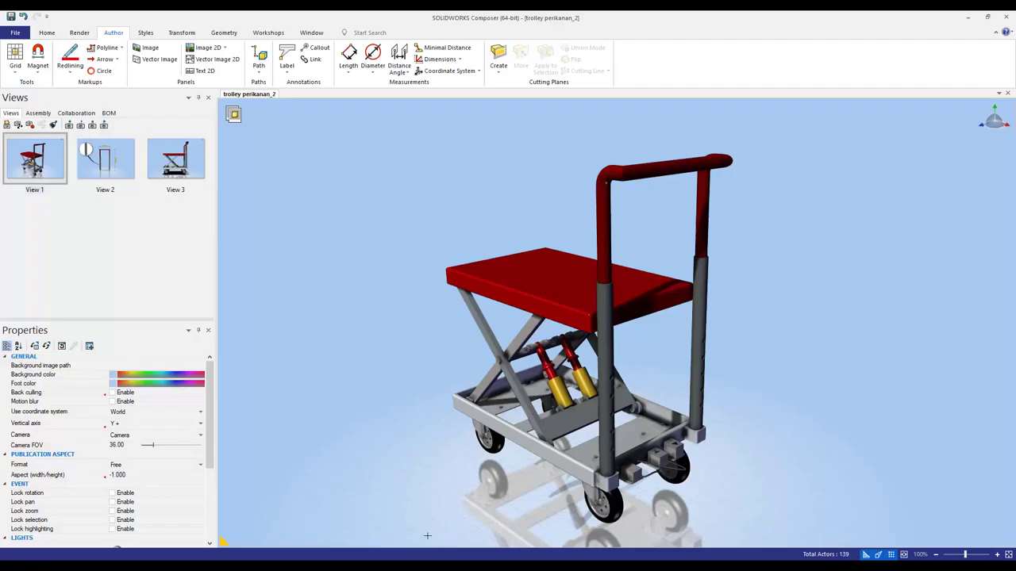
- Update trolley perikanan_2 from the new trolley perikanan file via File > Update
click(15, 33)
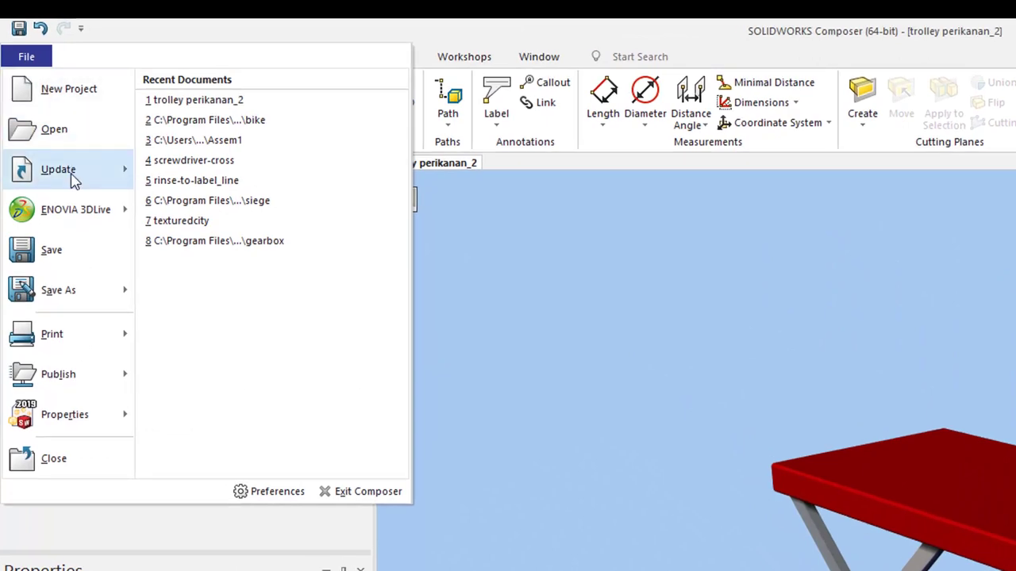
mouse_move(43, 126)
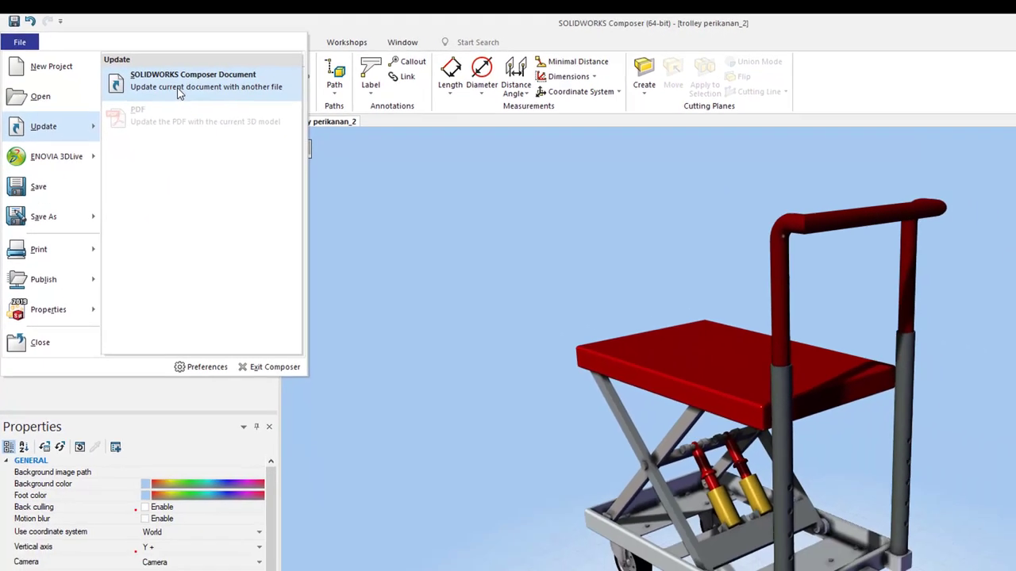
click(242, 125)
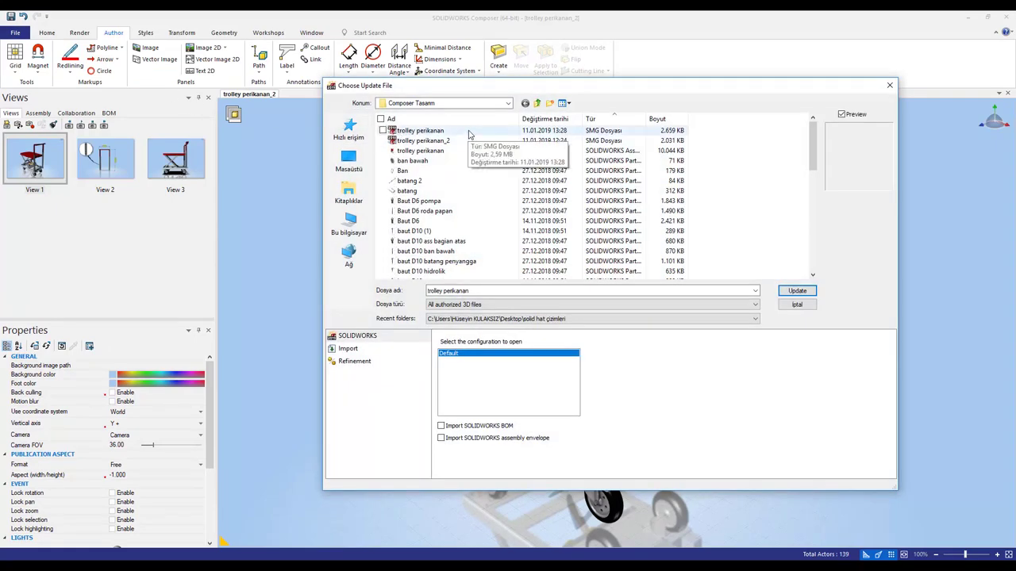
click(467, 132)
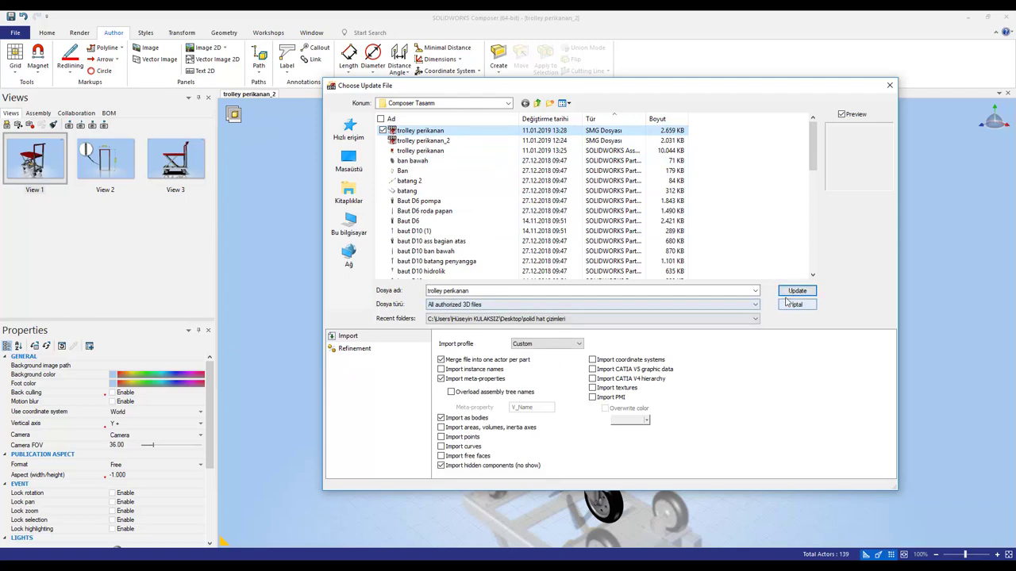
click(791, 293)
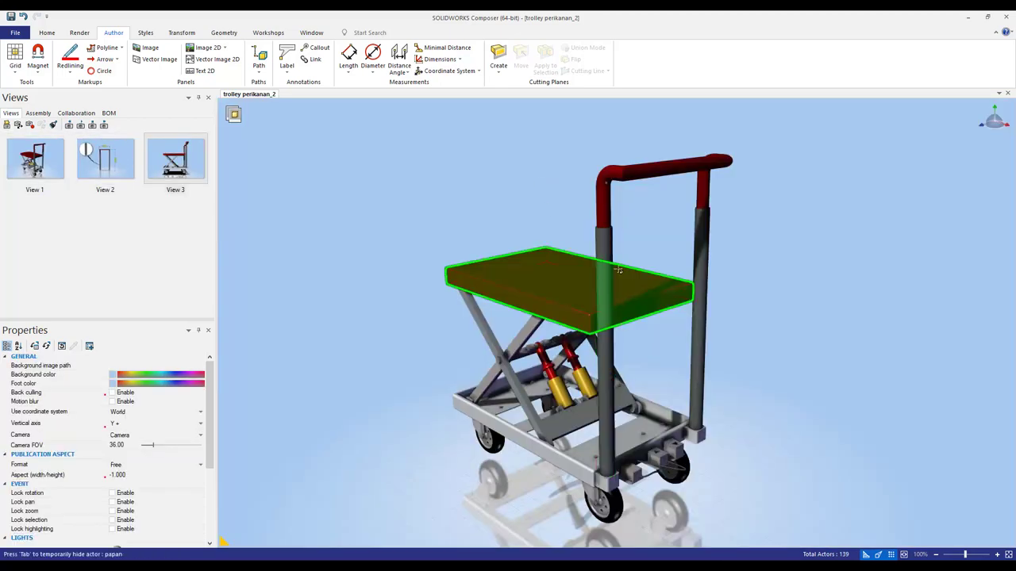
scroll(716, 352, up, 2)
scroll(655, 383, up, 3)
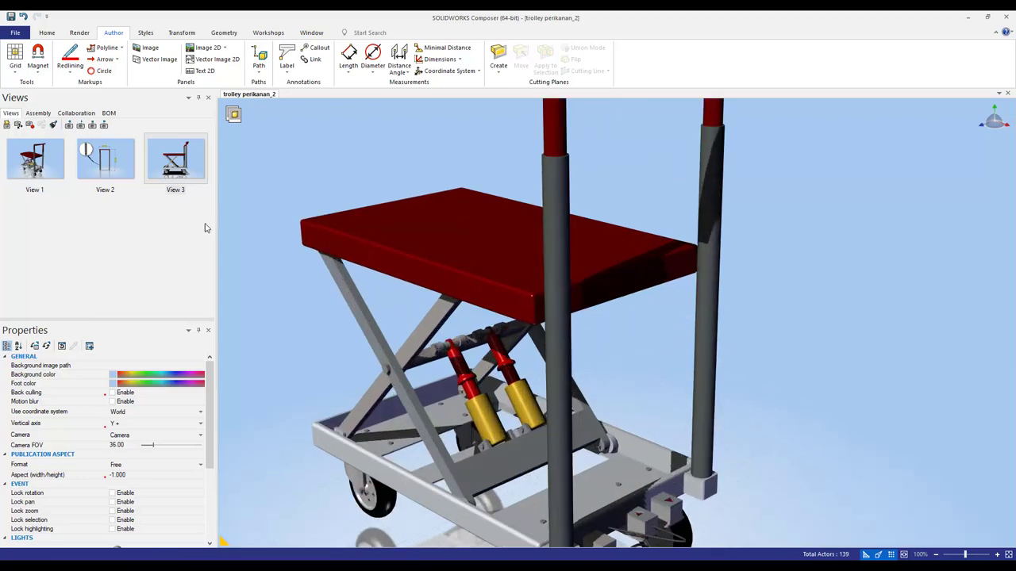
click(105, 159)
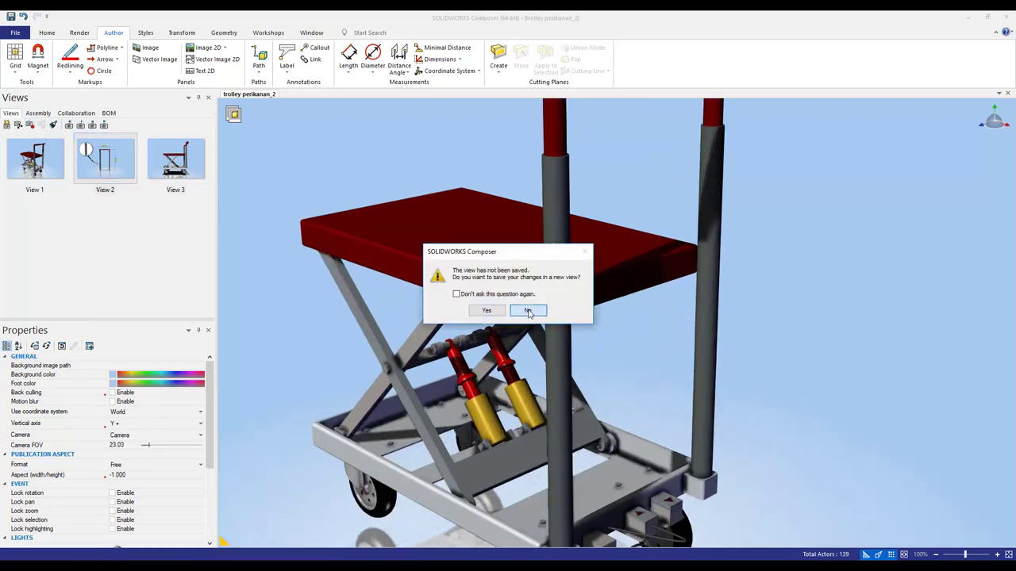
click(528, 310)
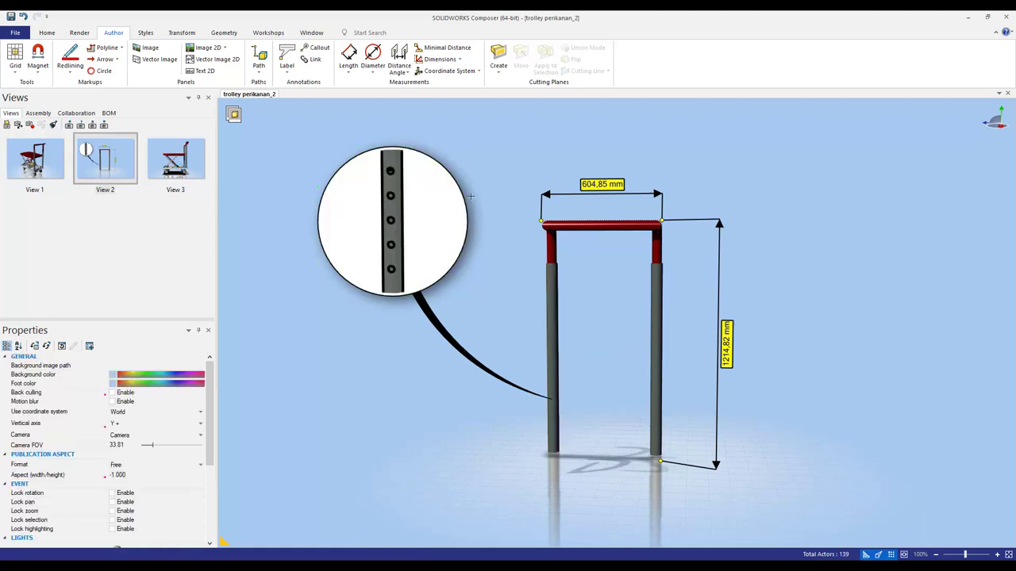
click(163, 172)
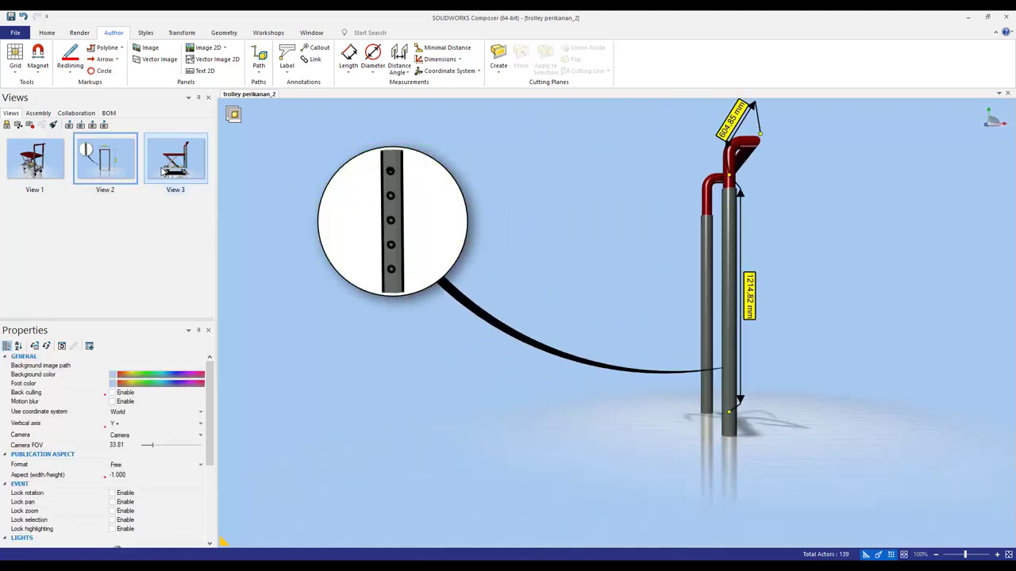
click(44, 166)
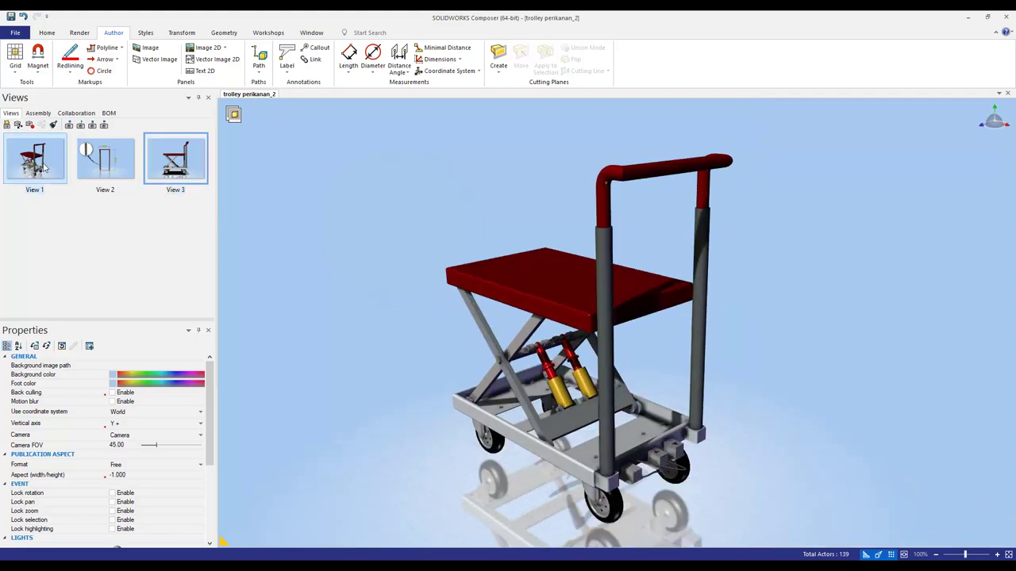